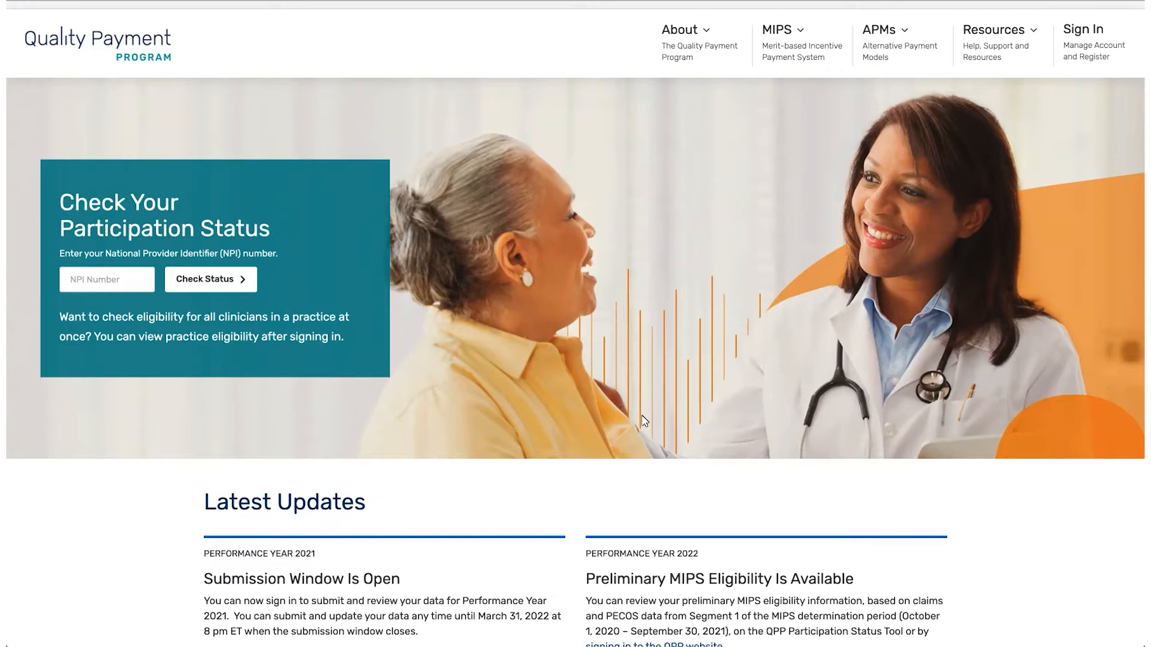
Open the QPP Account sign-in page using the top-right Sign In link
left_click(1082, 60)
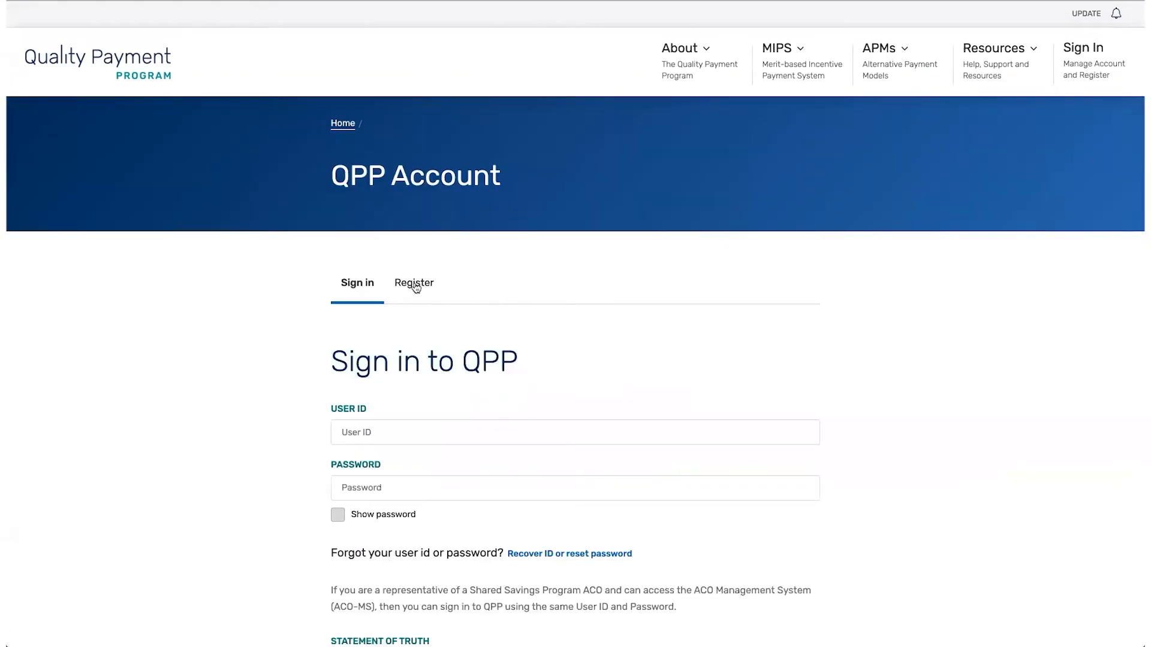
left_click(413, 285)
scroll(577, 310, "down", 3)
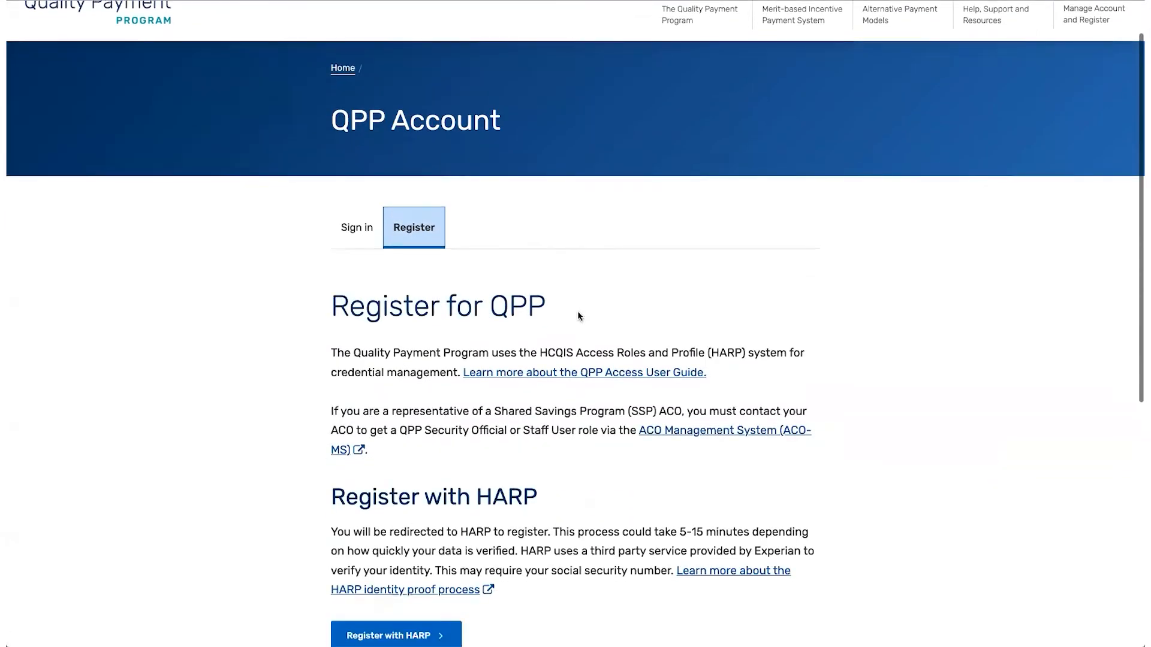
scroll(577, 310, "down", 2)
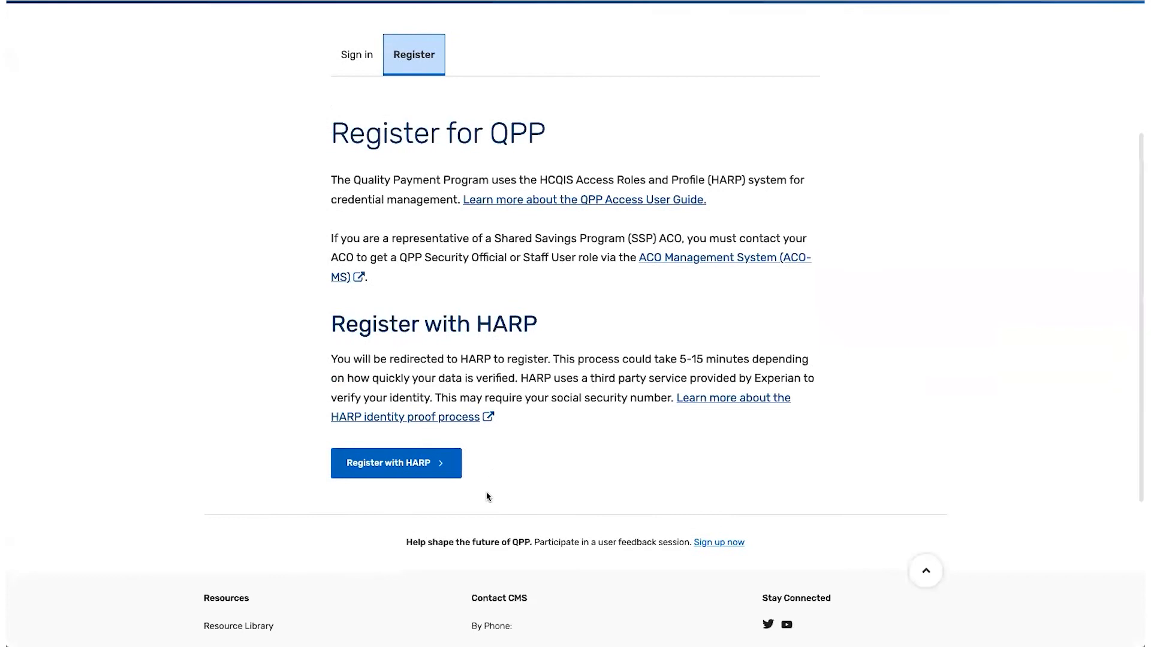
left_click(441, 470)
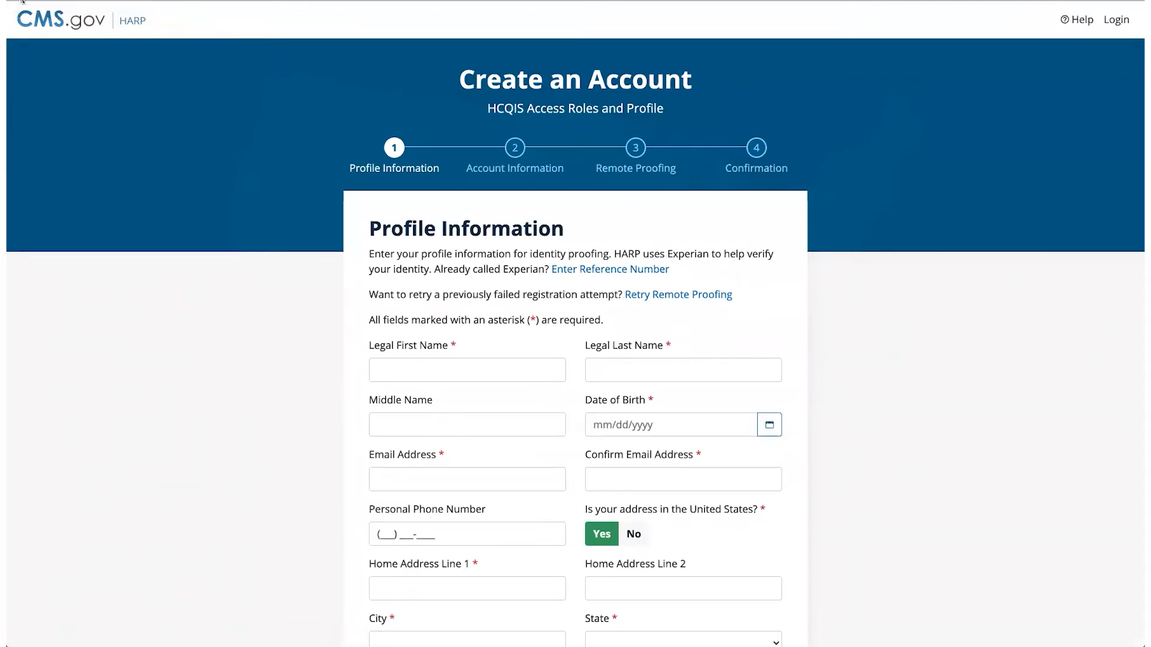
left_click(22, 2)
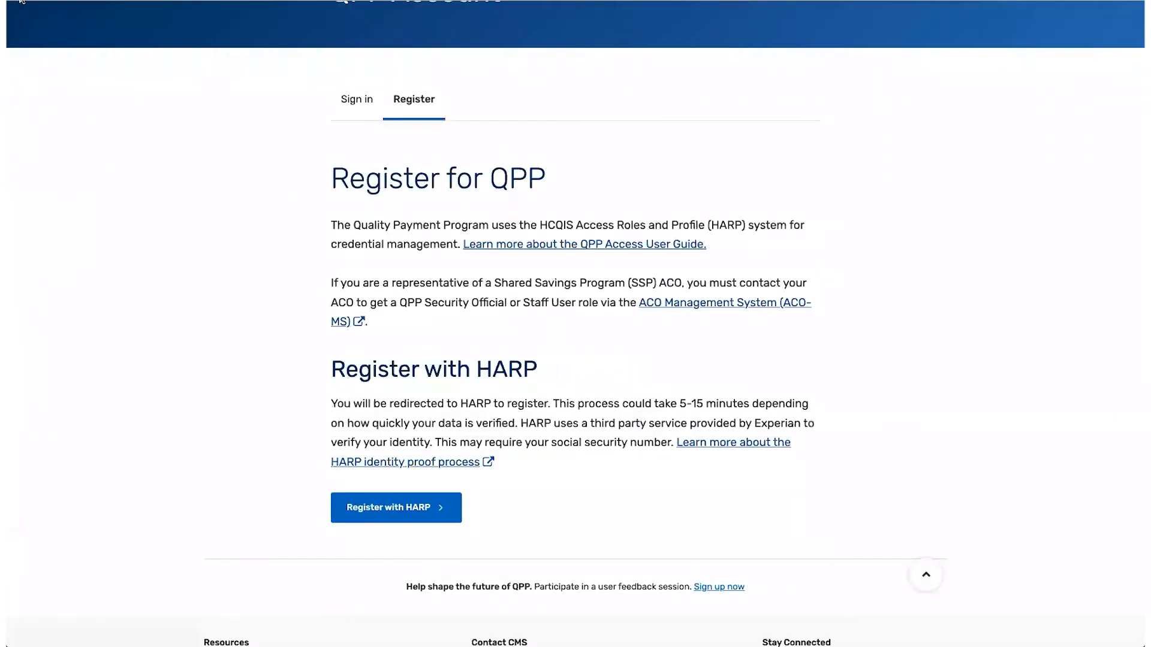
scroll(434, 265, "up", 3)
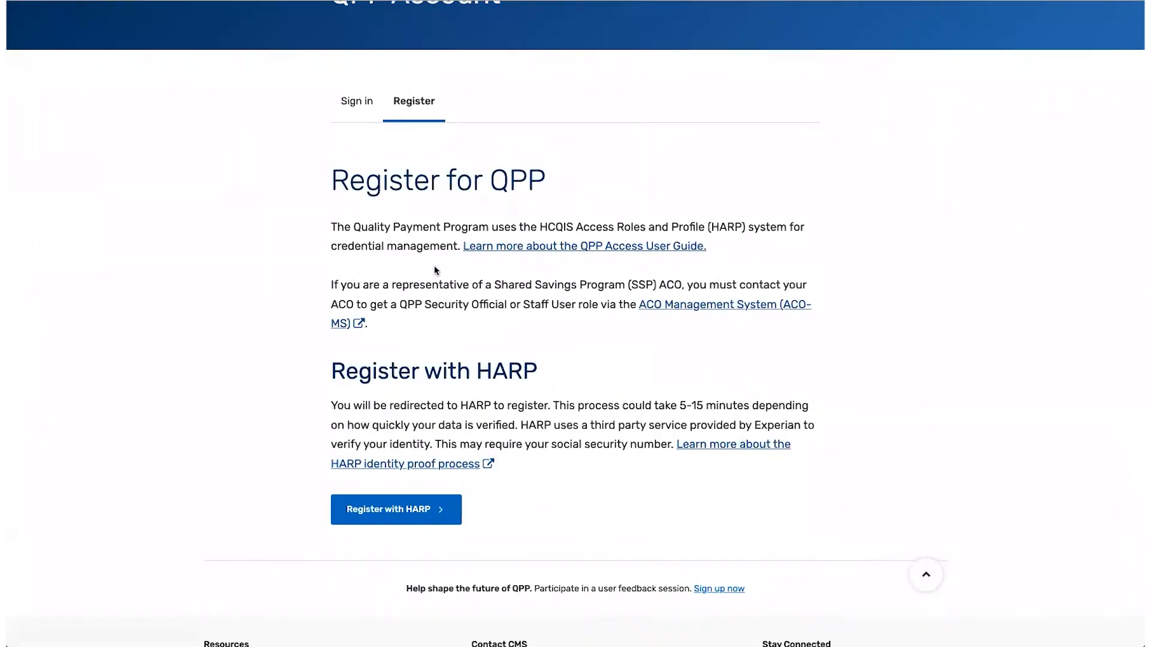
scroll(519, 408, "down", 3)
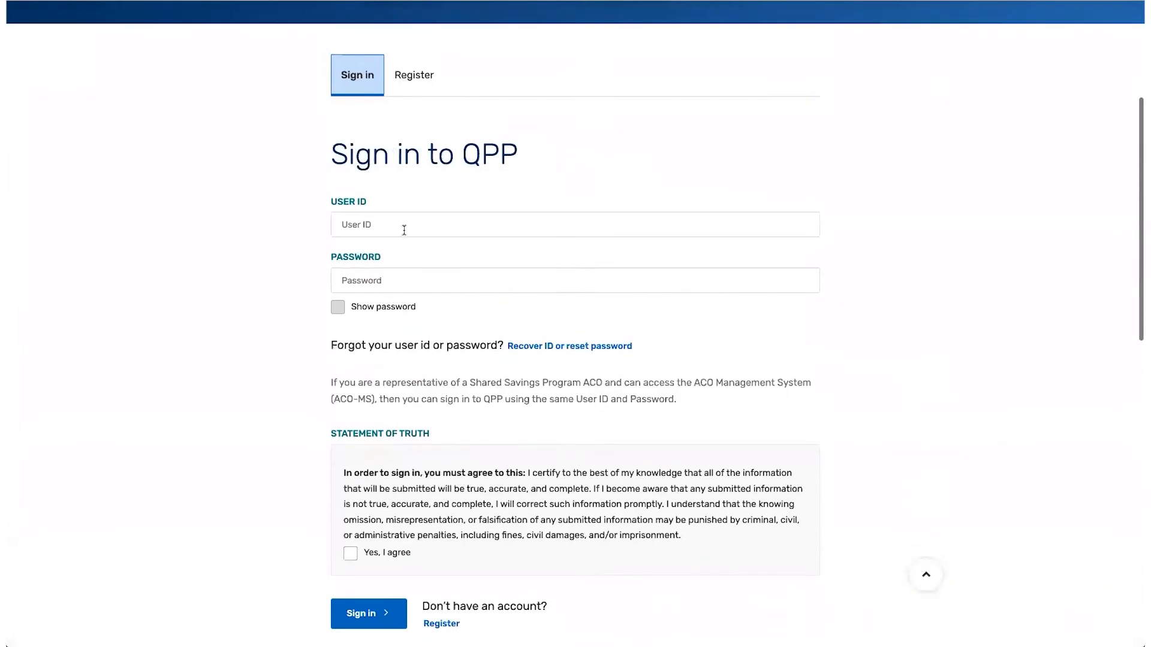
Sign in with the saved user ID and password, agree to the statement of truth, and verify the two-factor code
left_click(404, 230)
scroll(401, 294, "down", 5)
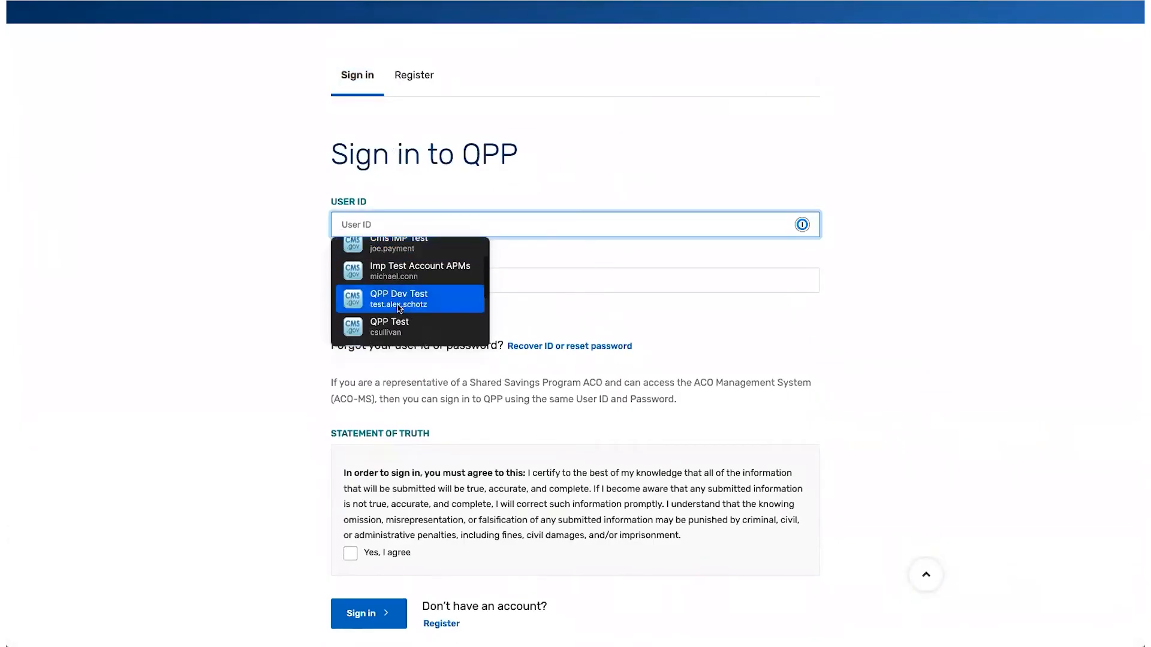
left_click(400, 308)
scroll(398, 303, "down", 3)
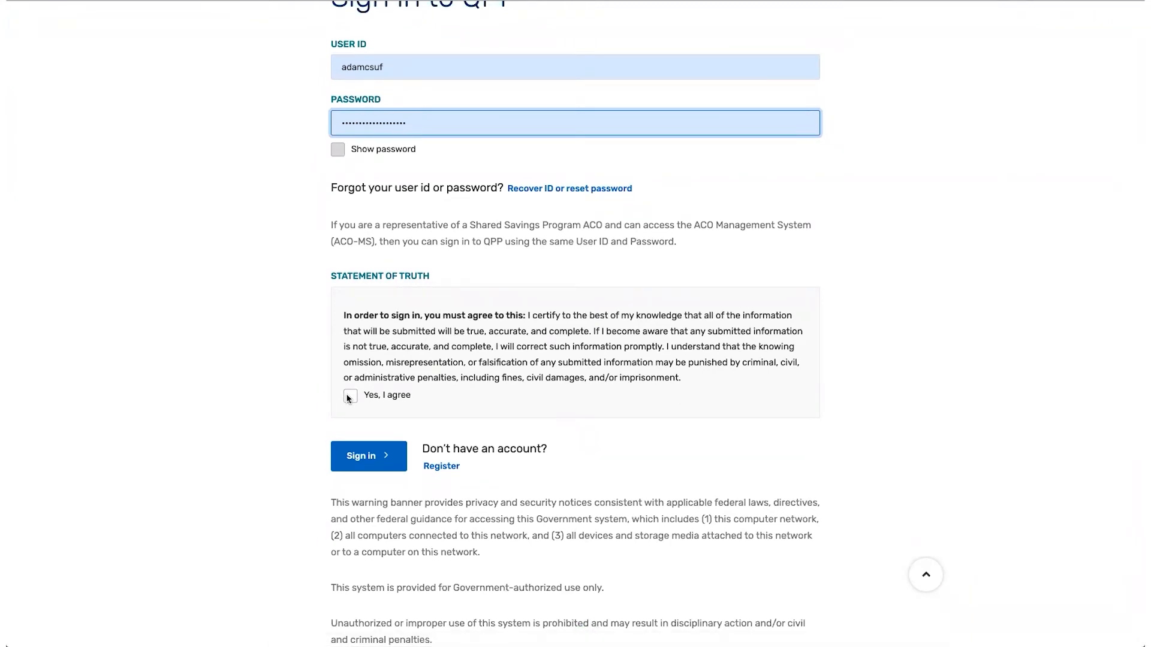
left_click(349, 397)
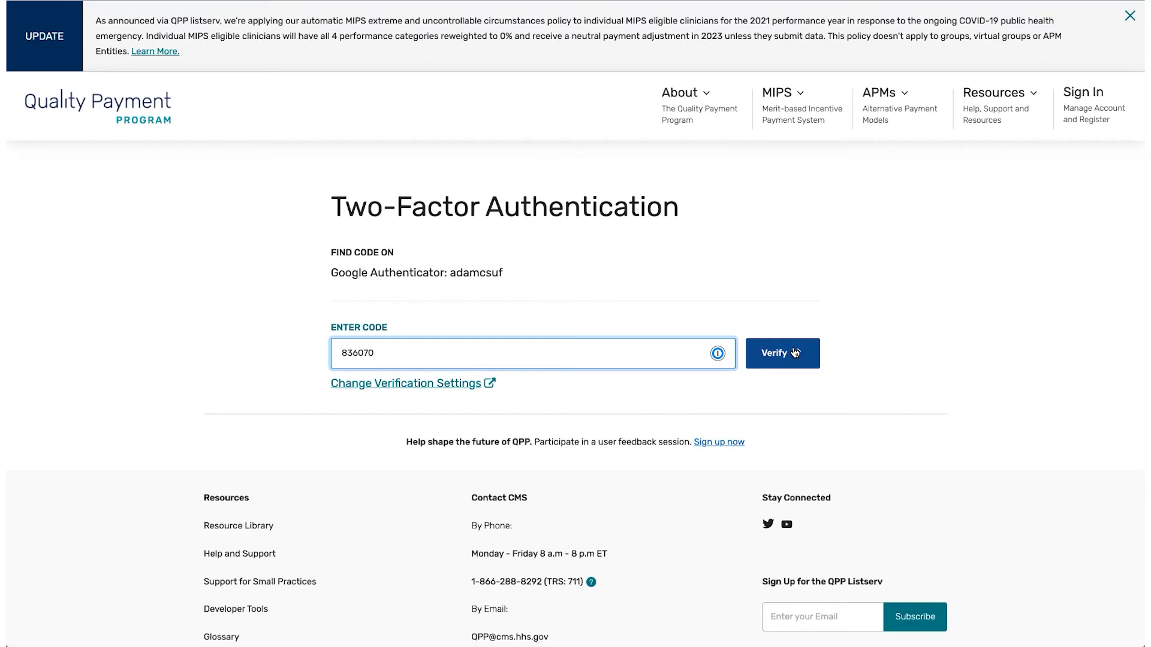
left_click(788, 355)
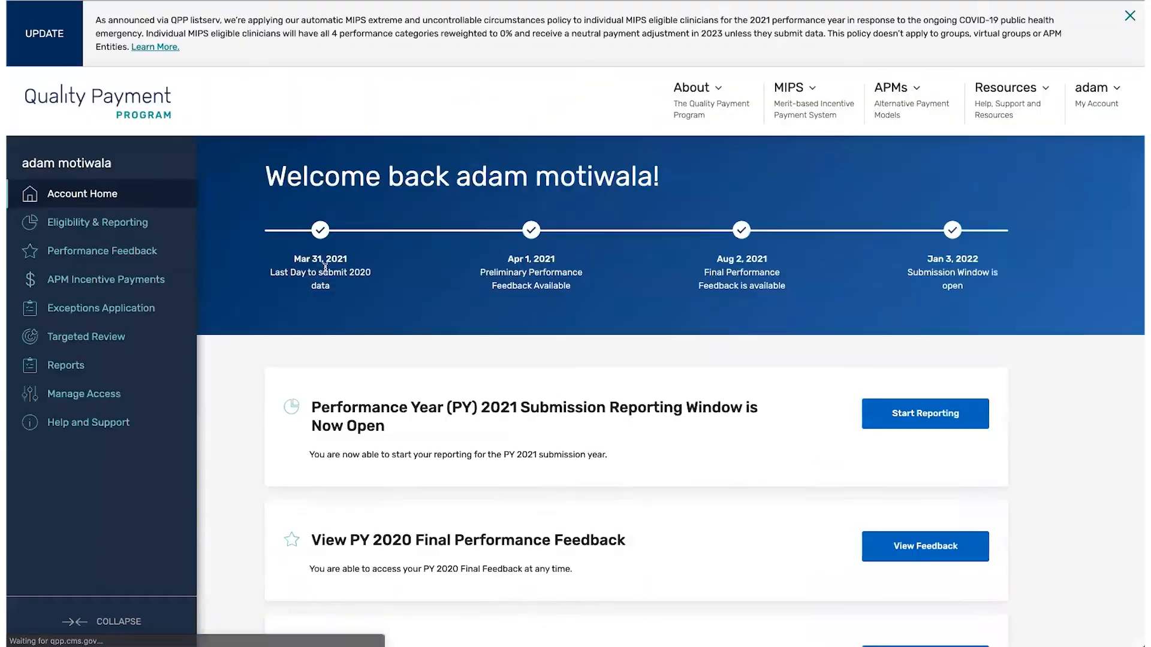
Open Manage Access and review the three pending Security Official requests and four connected practices
left_click(79, 400)
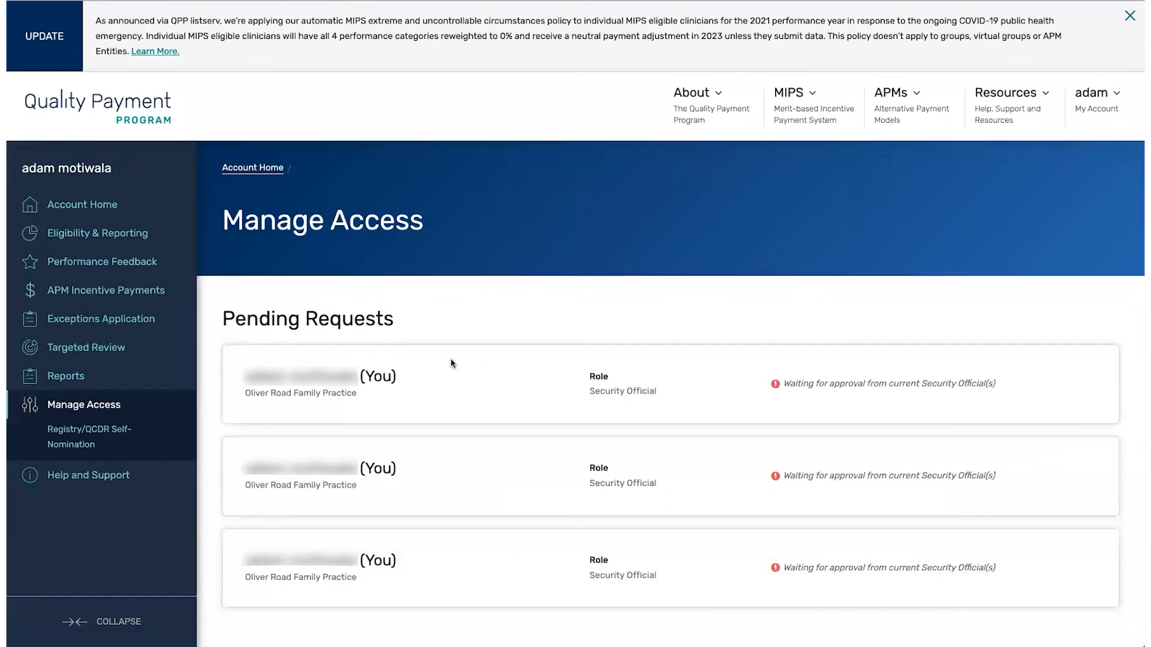
scroll(550, 382, "down", 2)
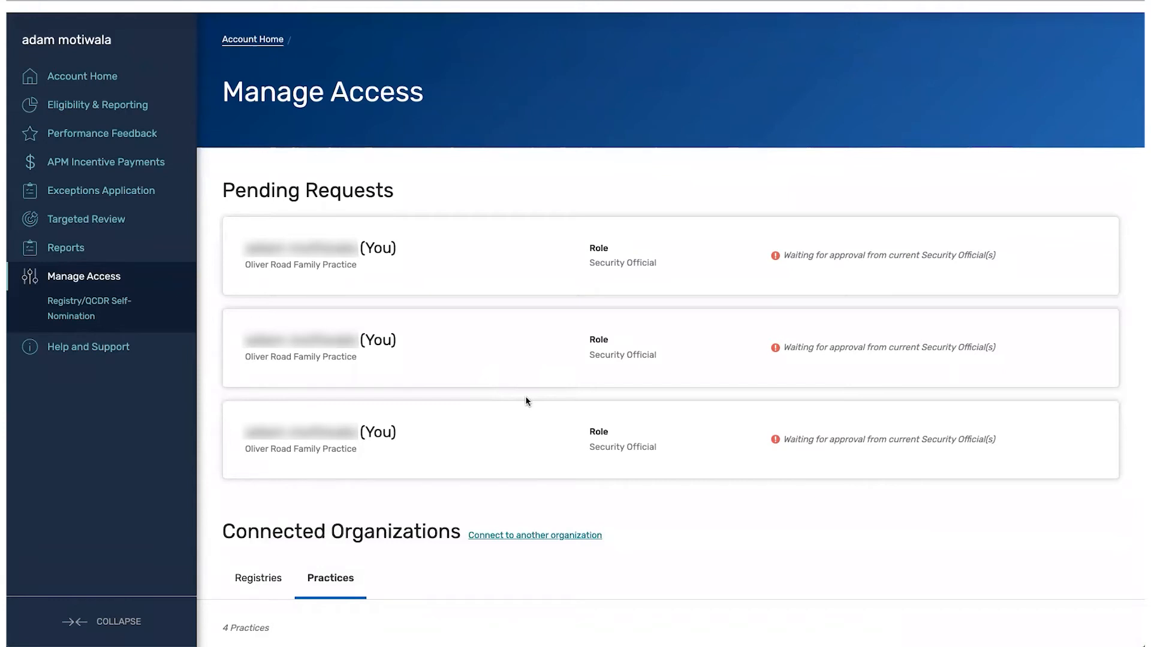
scroll(543, 417, "down", 6)
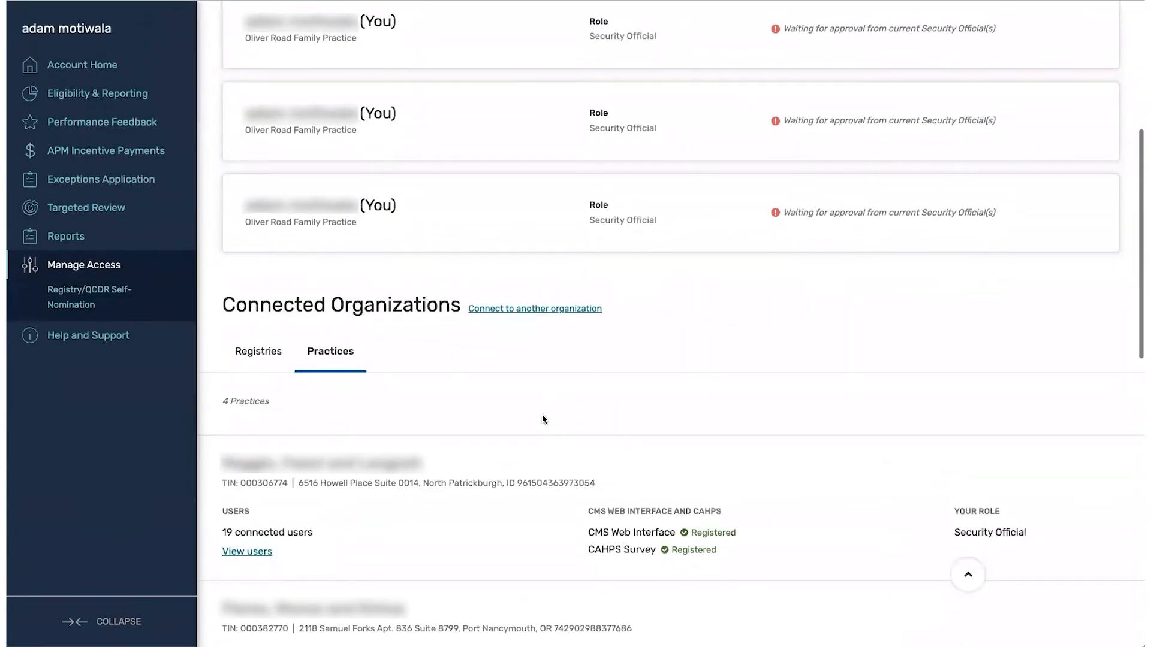
scroll(542, 418, "down", 3)
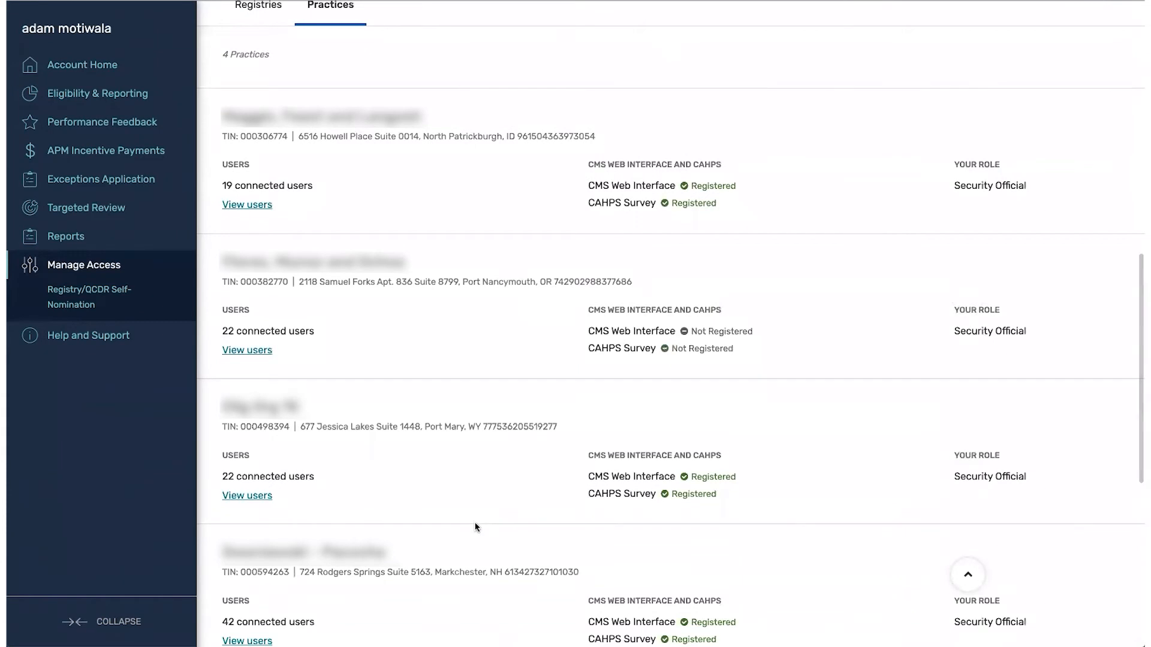
scroll(524, 302, "up", 2)
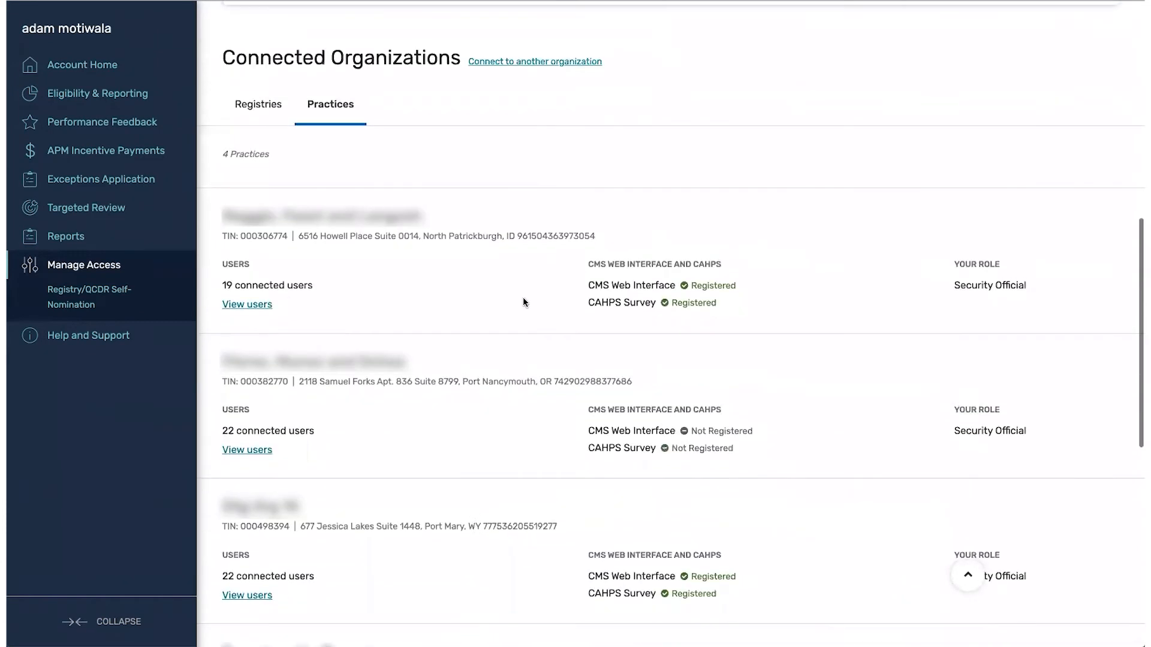
Start a new organization connection with Practice as the organization type
left_click(558, 64)
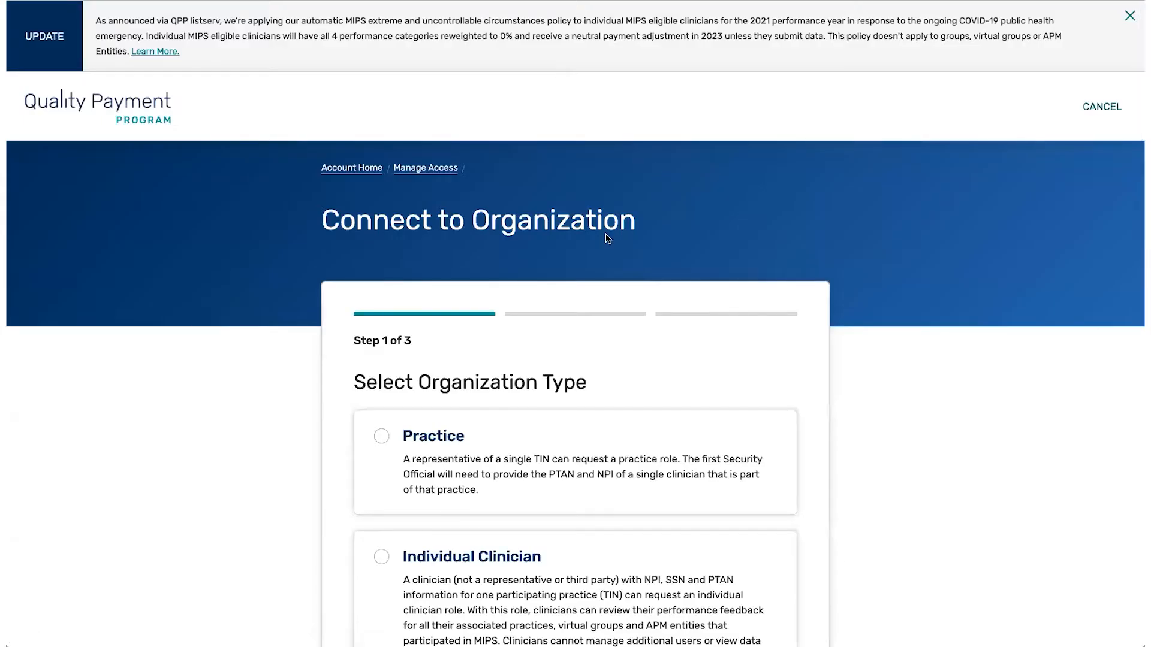
scroll(607, 239, "down", 3)
left_click(558, 265)
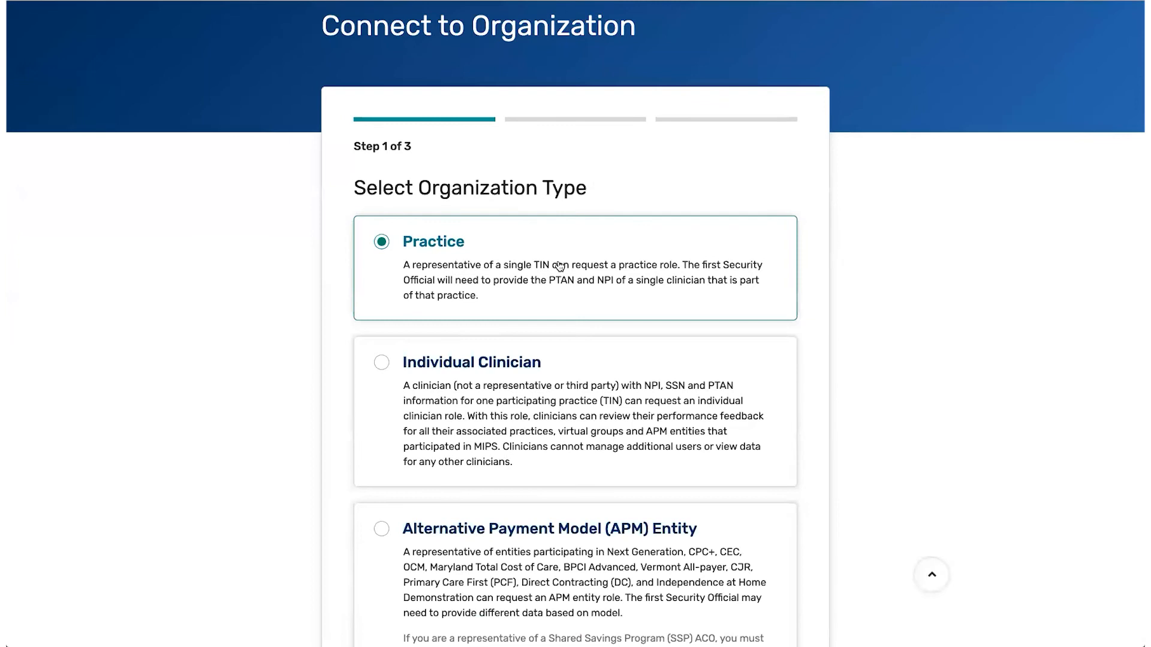
scroll(574, 379, "down", 5)
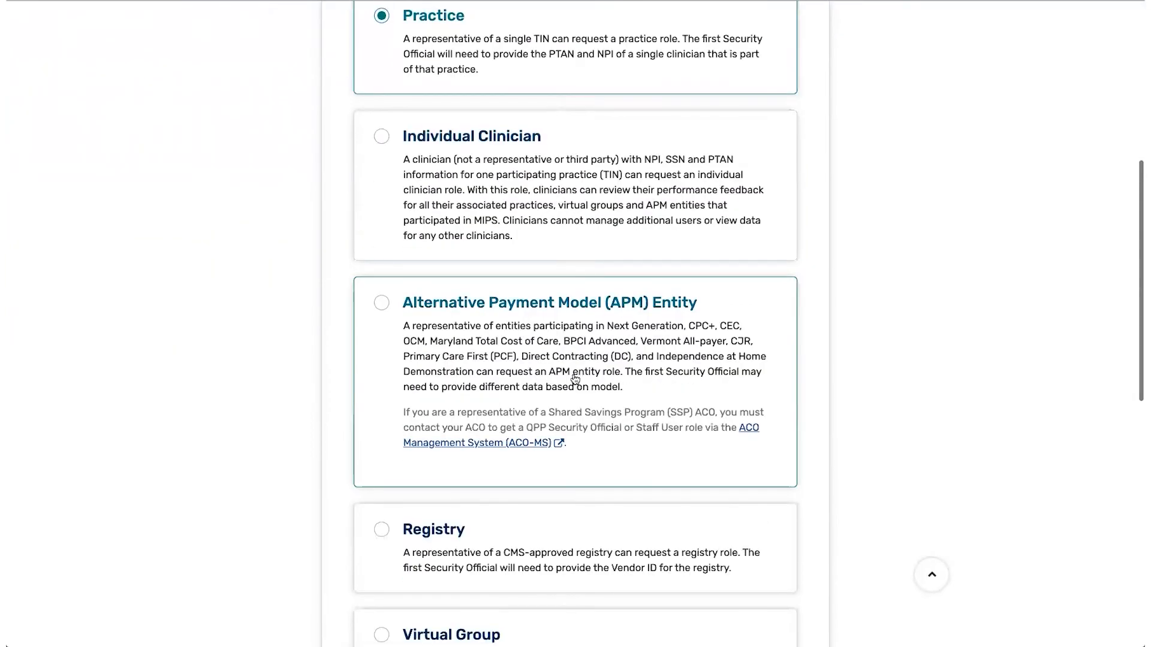
scroll(574, 379, "down", 4)
left_click(566, 444)
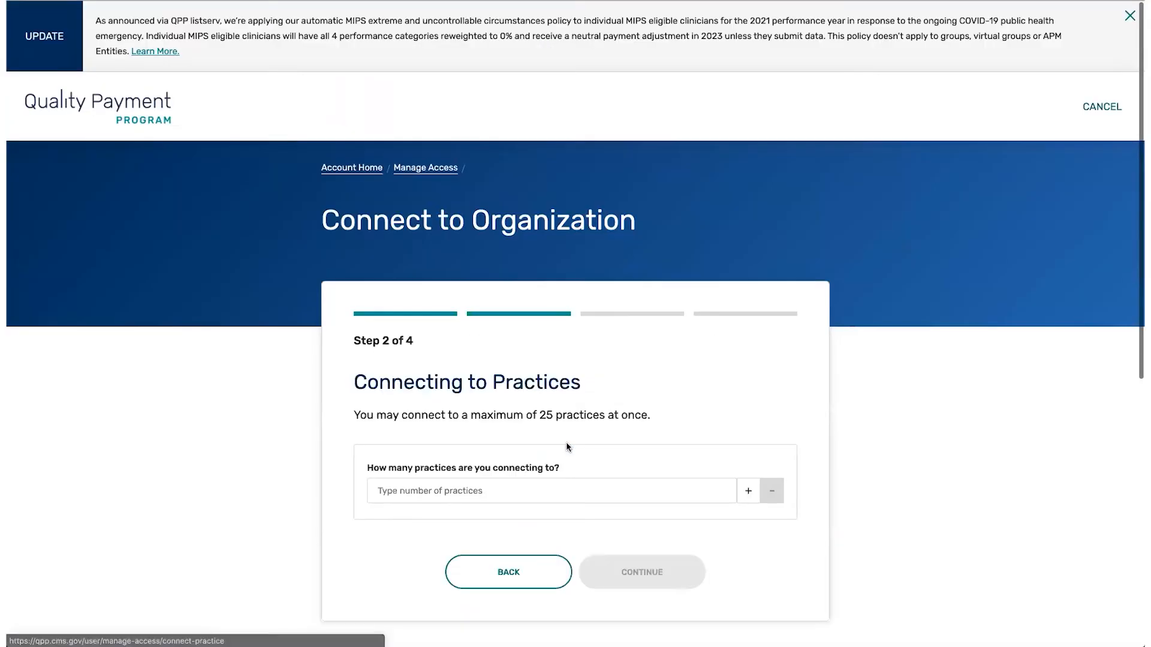
Set the number of practices to connect to 1 and continue to Find Practices
scroll(567, 446, "down", 2)
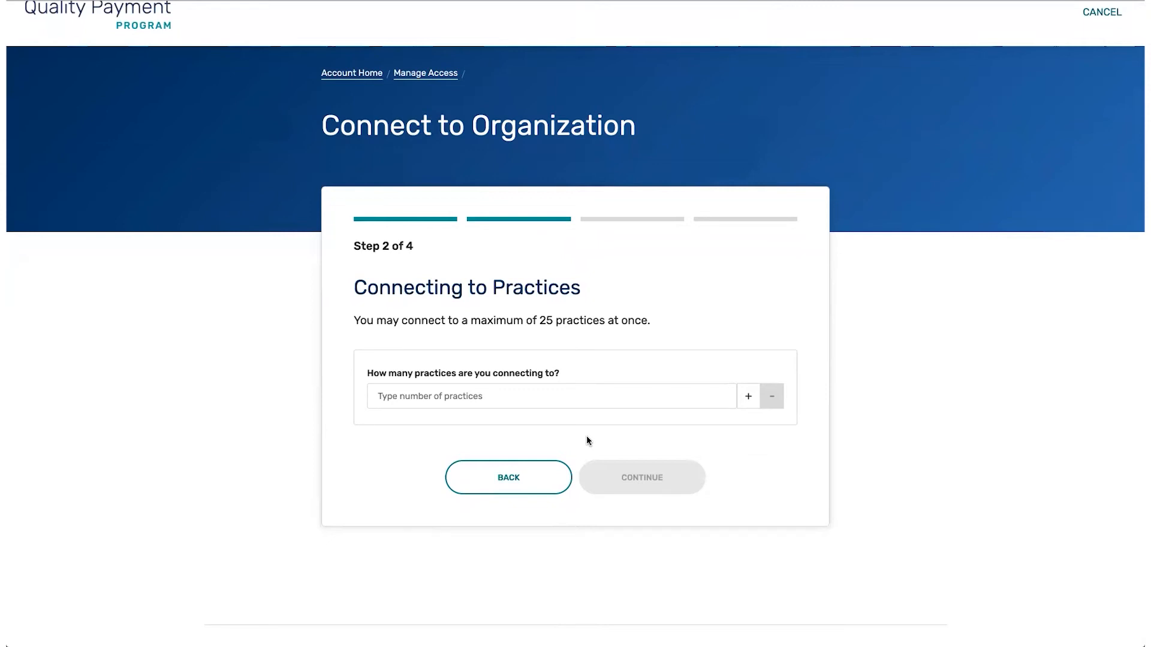
left_click(748, 397)
left_click(748, 398)
left_click(748, 397)
left_click(748, 397)
left_click(748, 397)
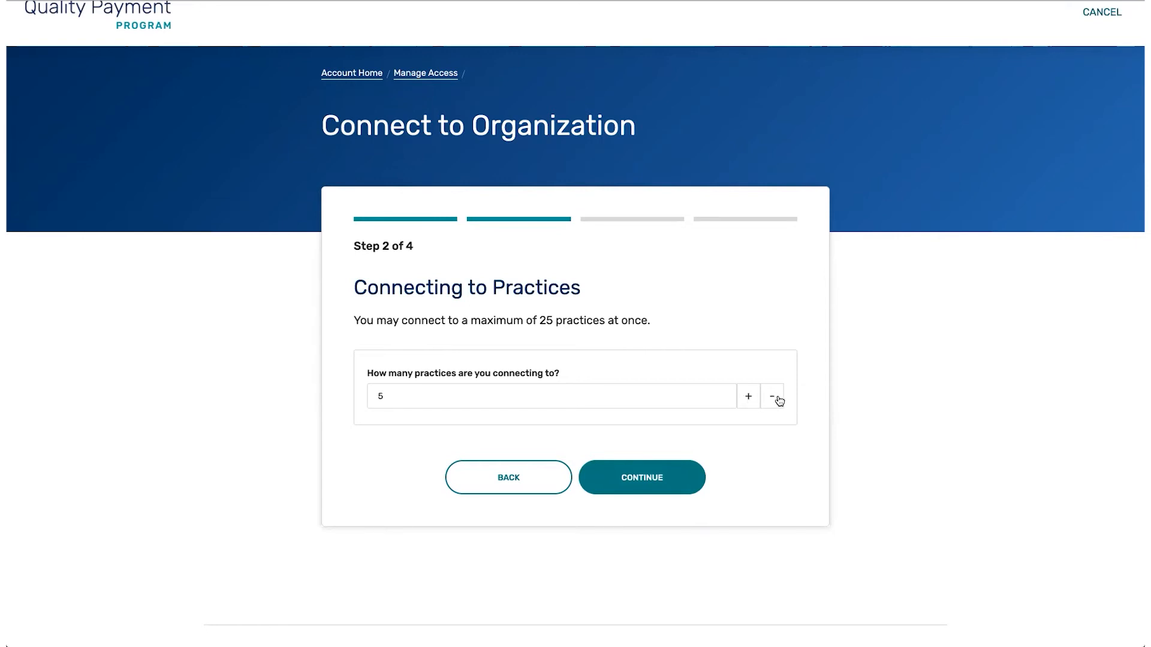
left_click(772, 397)
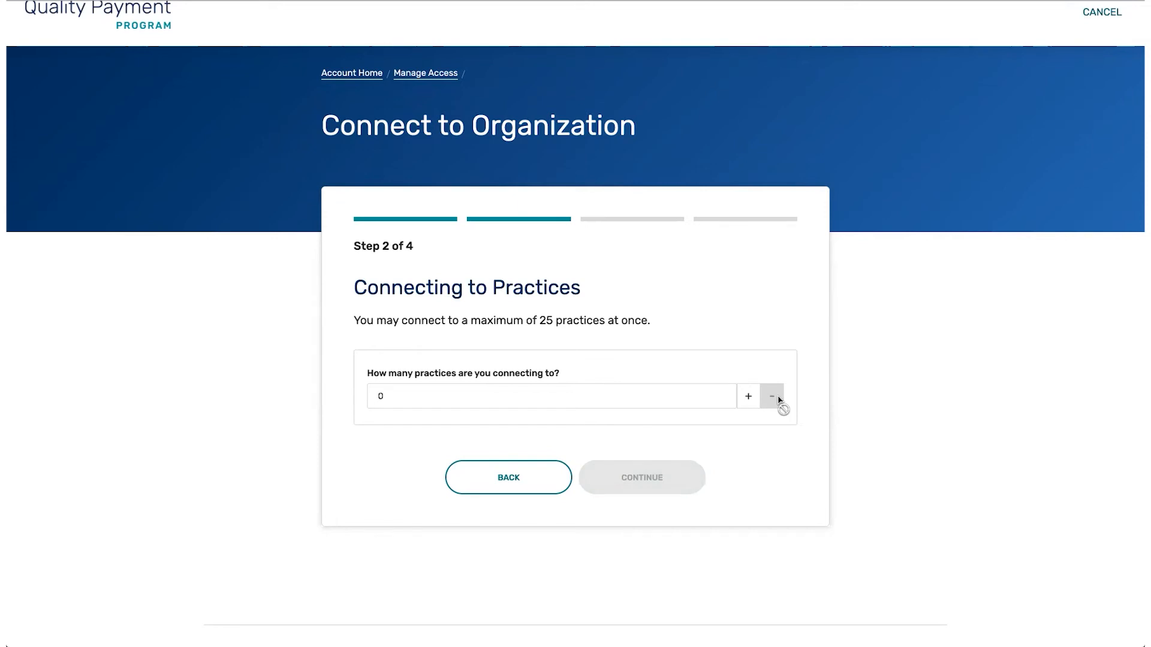
left_click(748, 396)
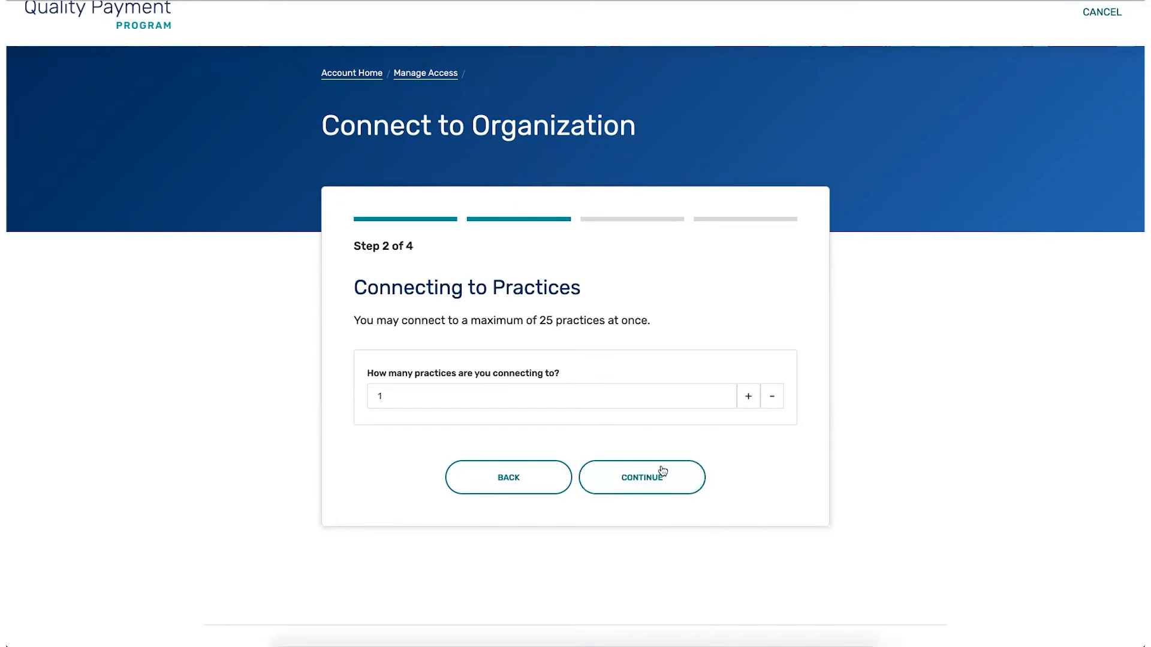
left_click(662, 473)
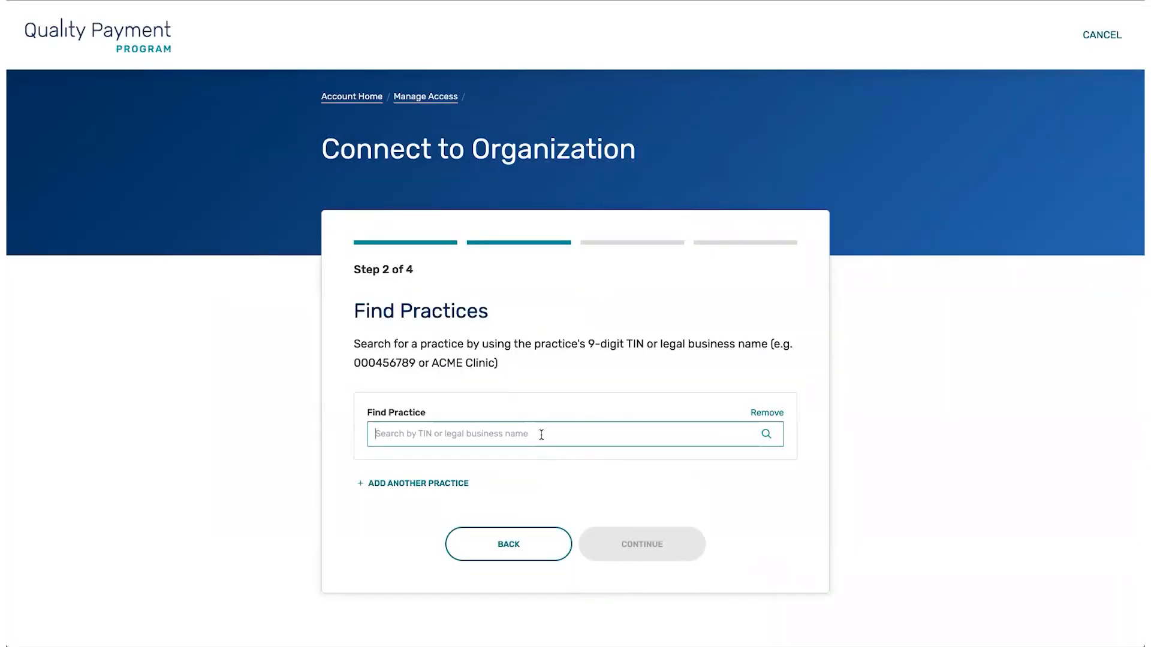
Search for the practice by its 9-digit TIN, add the matching result, and continue
left_click(541, 434)
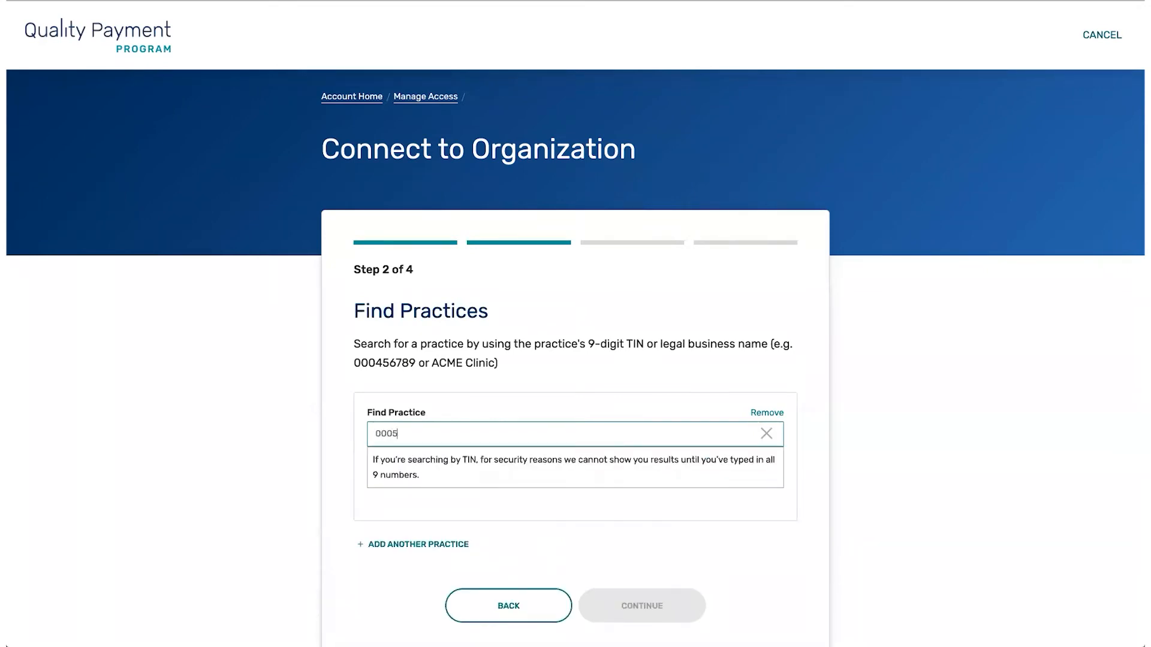
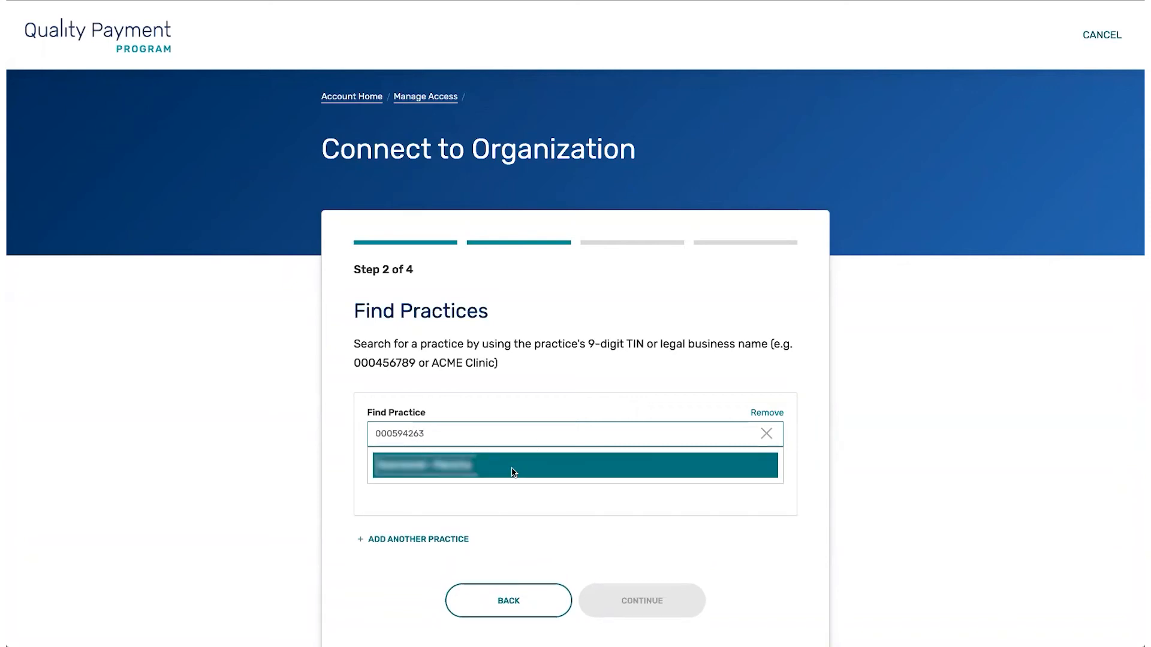
left_click(512, 471)
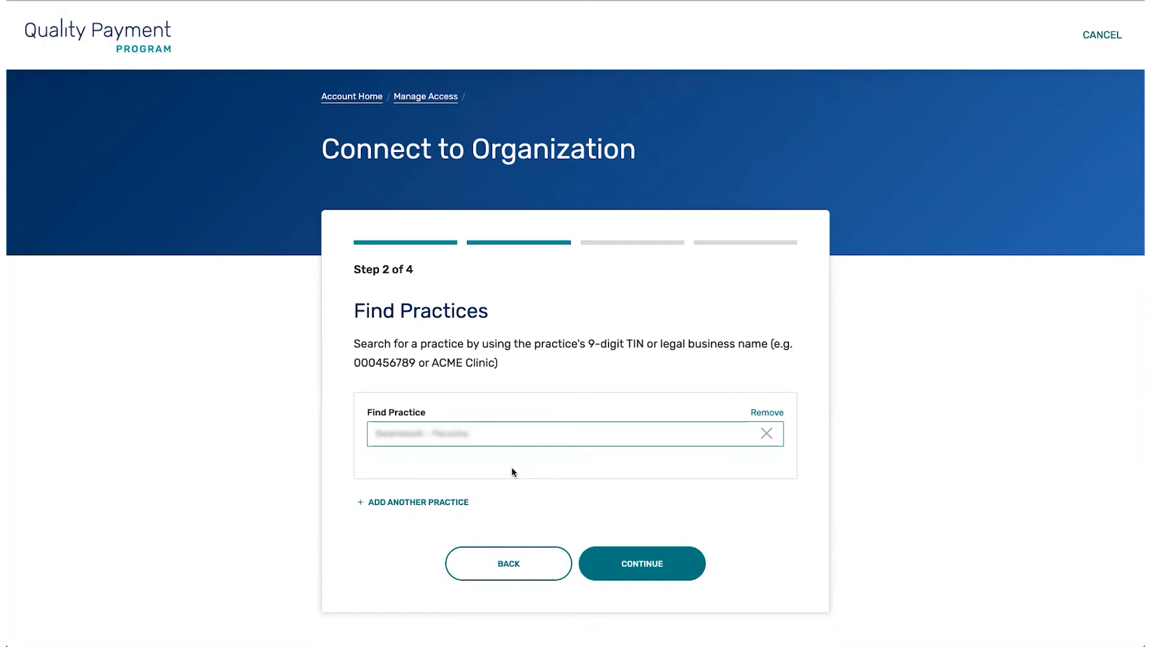
left_click(634, 564)
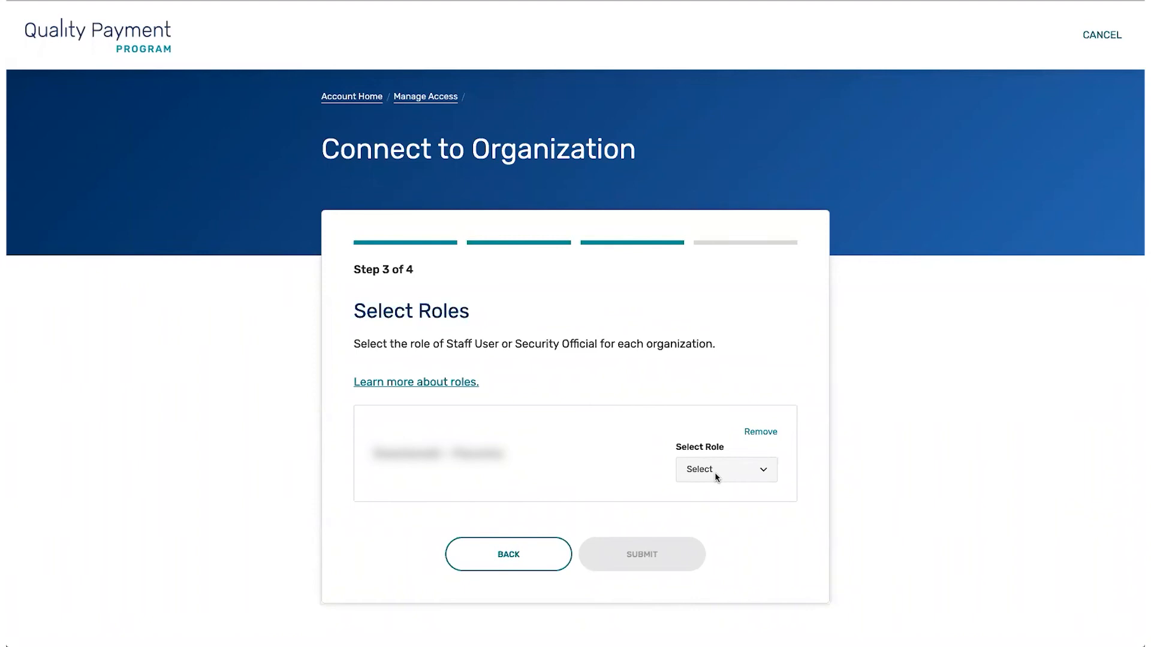
Request the Security Official role for the added practice and submit the request
left_click(715, 473)
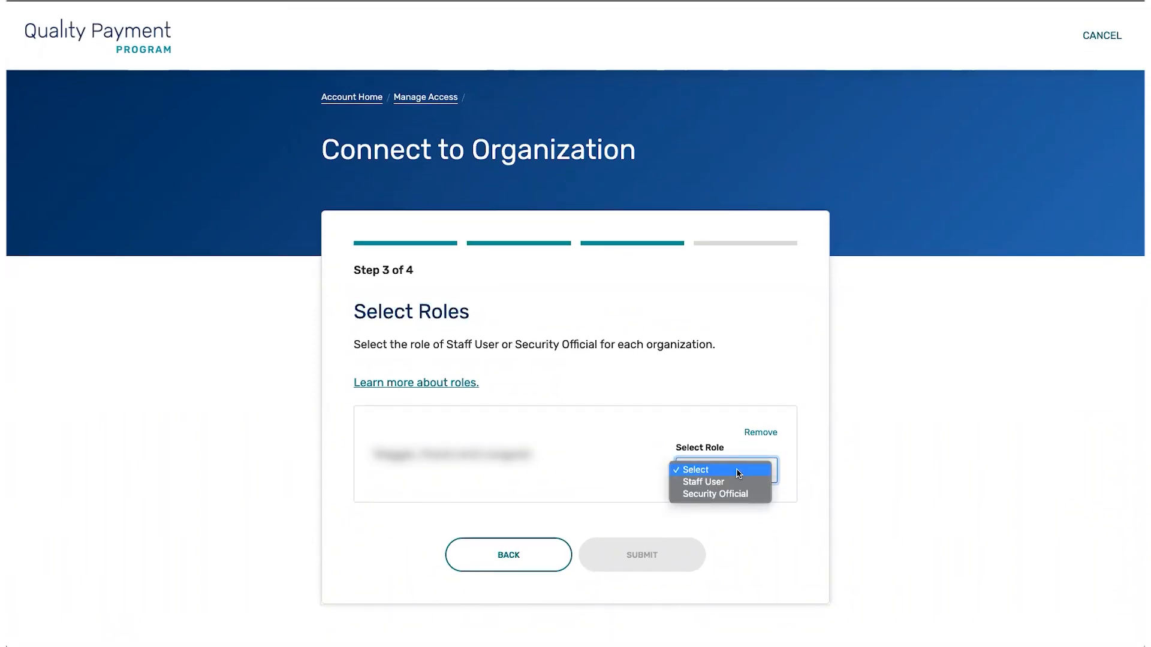
left_click(707, 495)
left_click(672, 556)
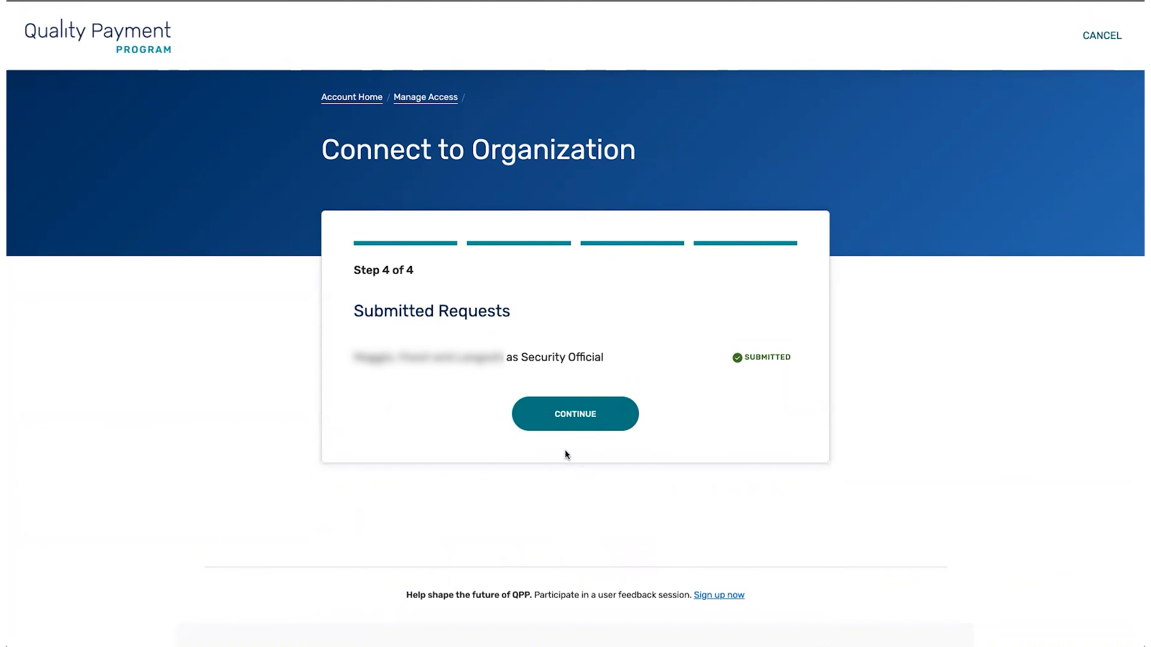
left_click(574, 418)
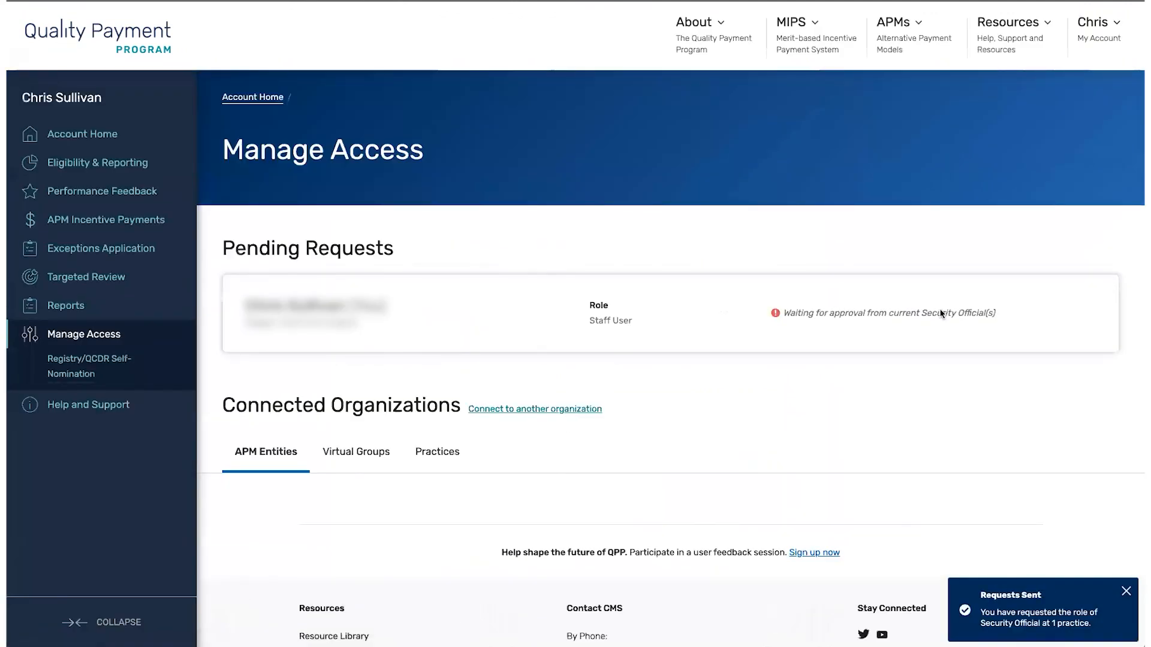